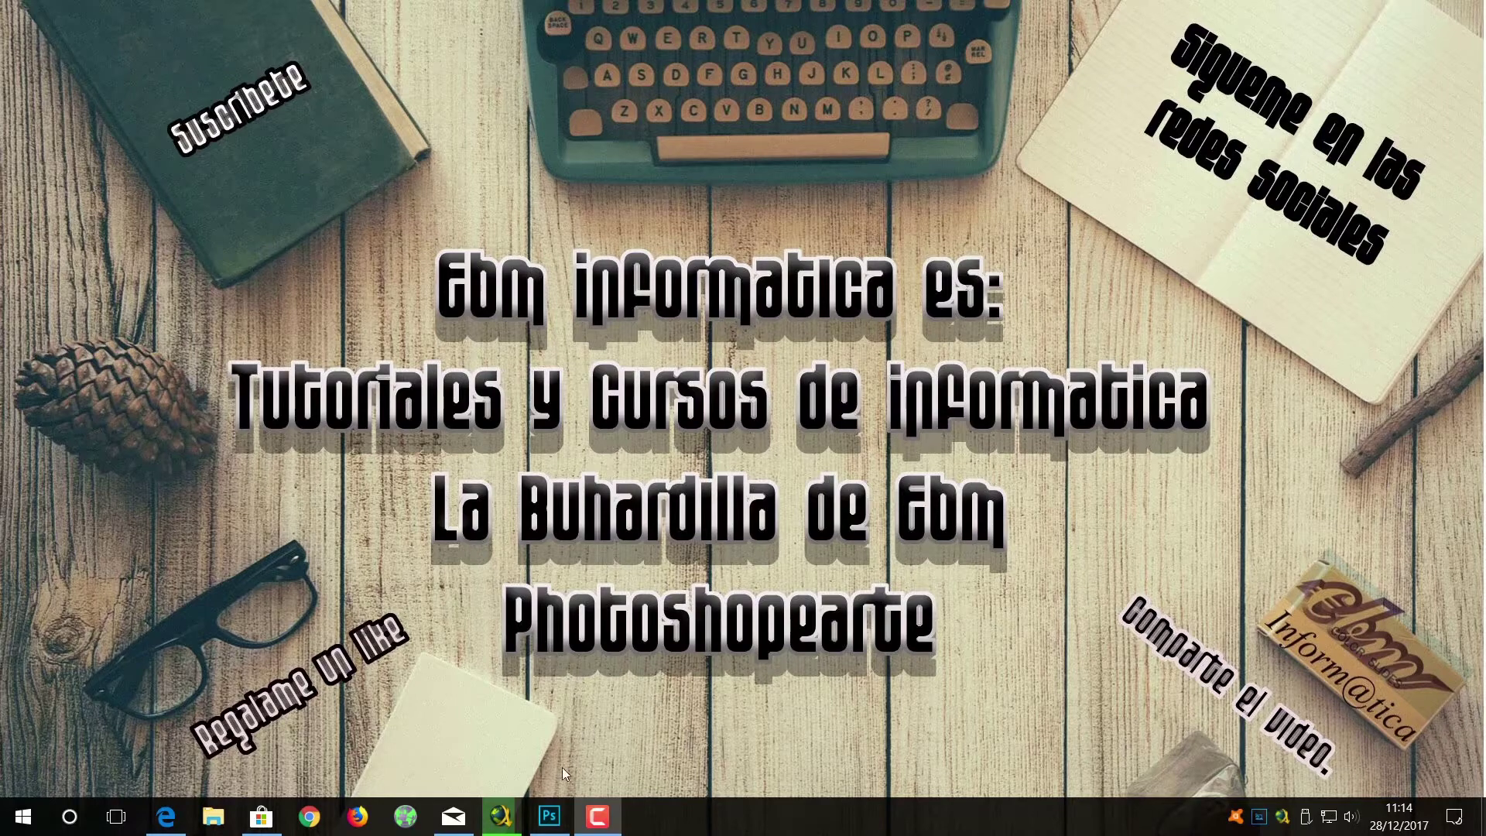
Create a new 1920 x 1080 px, 72 ppi white document and fit it to the window
left_click(549, 815)
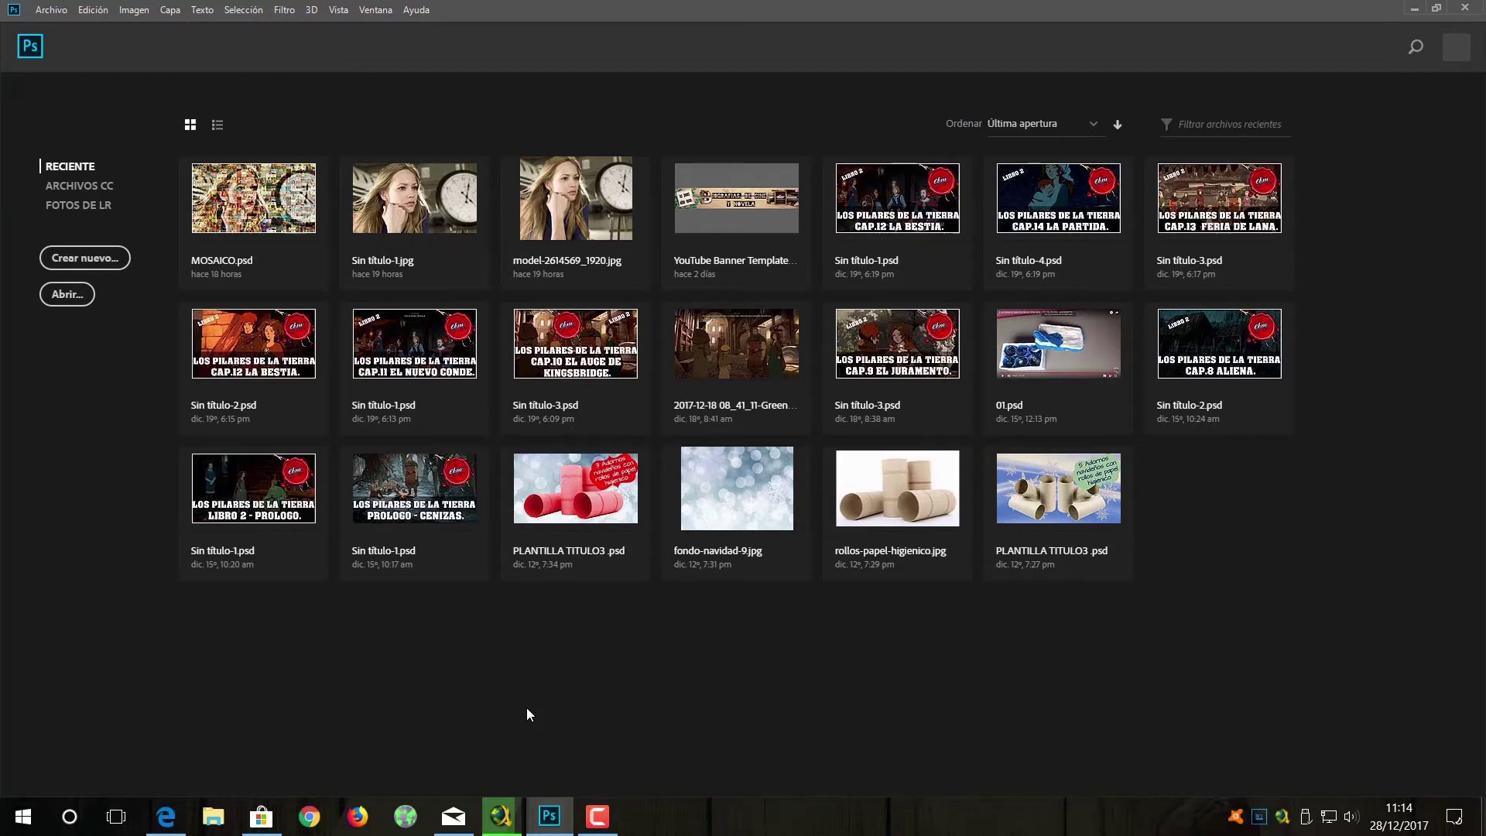
left_click(95, 264)
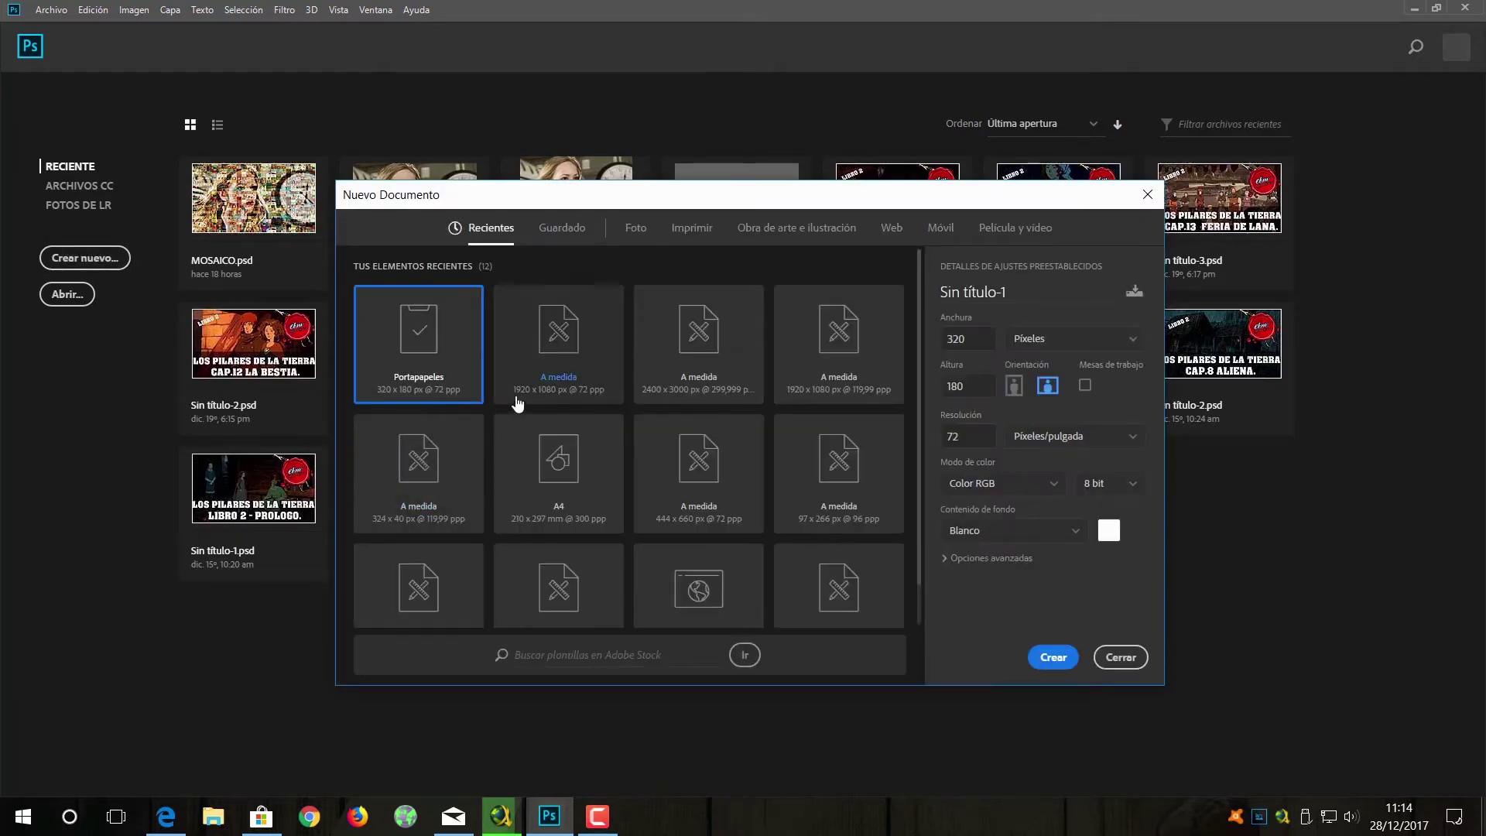
double_click(559, 375)
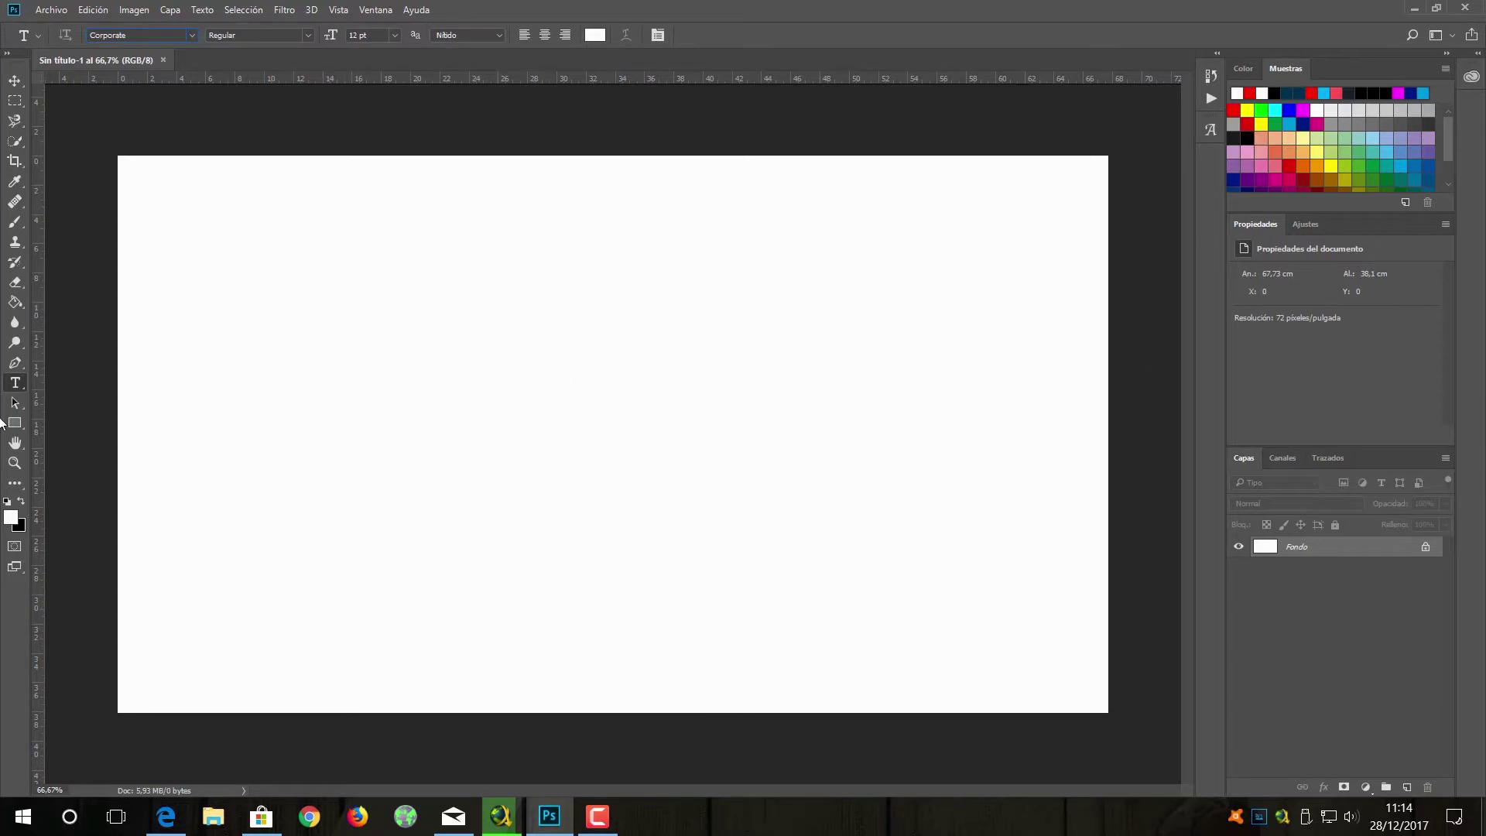
double_click(15, 443)
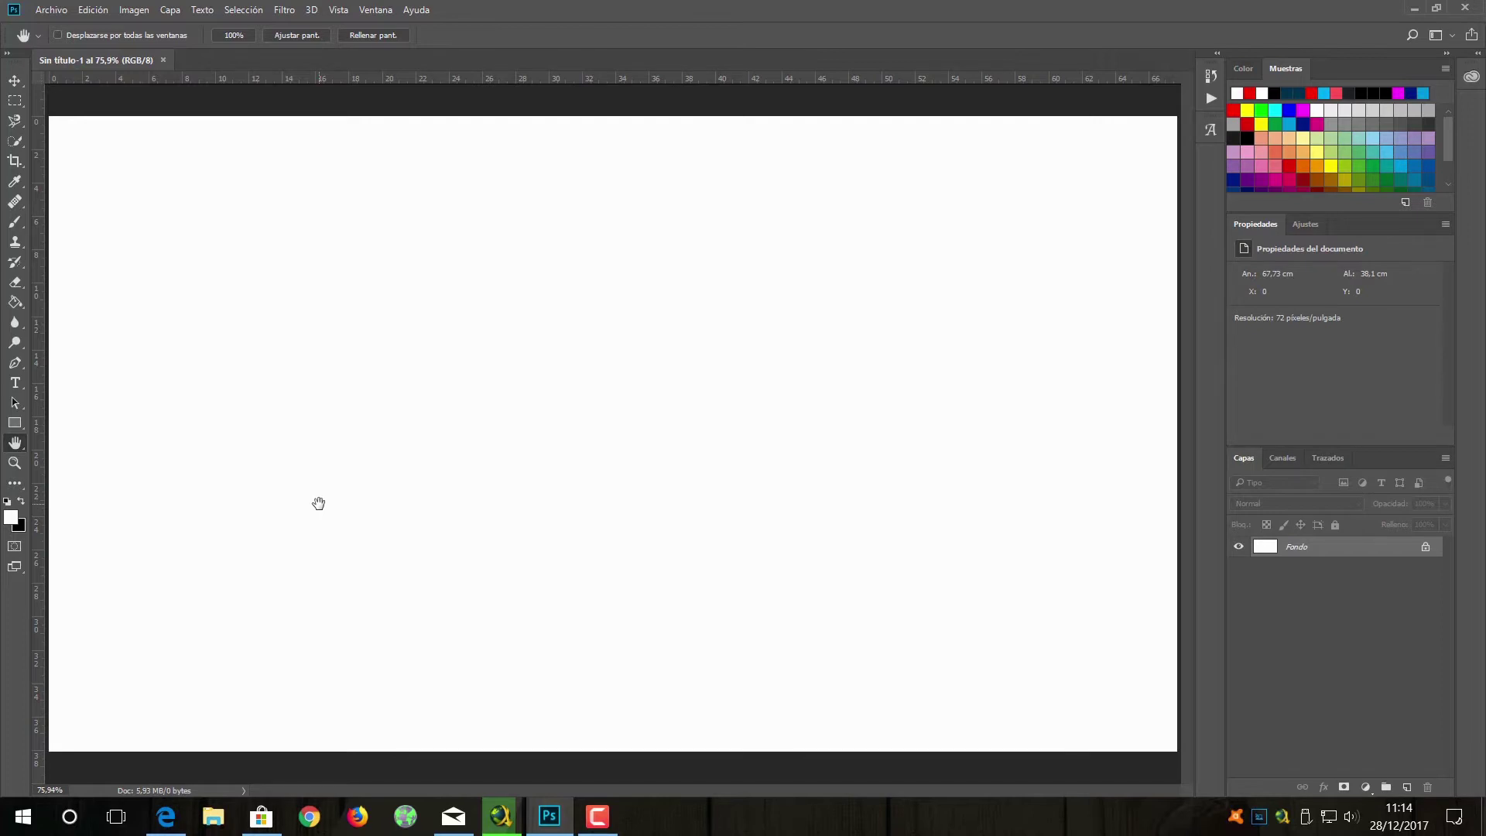
With the Type tool, search fonts for 'EMO' to list EmojiOne Color and Segoe UI Emoji
left_click(16, 383)
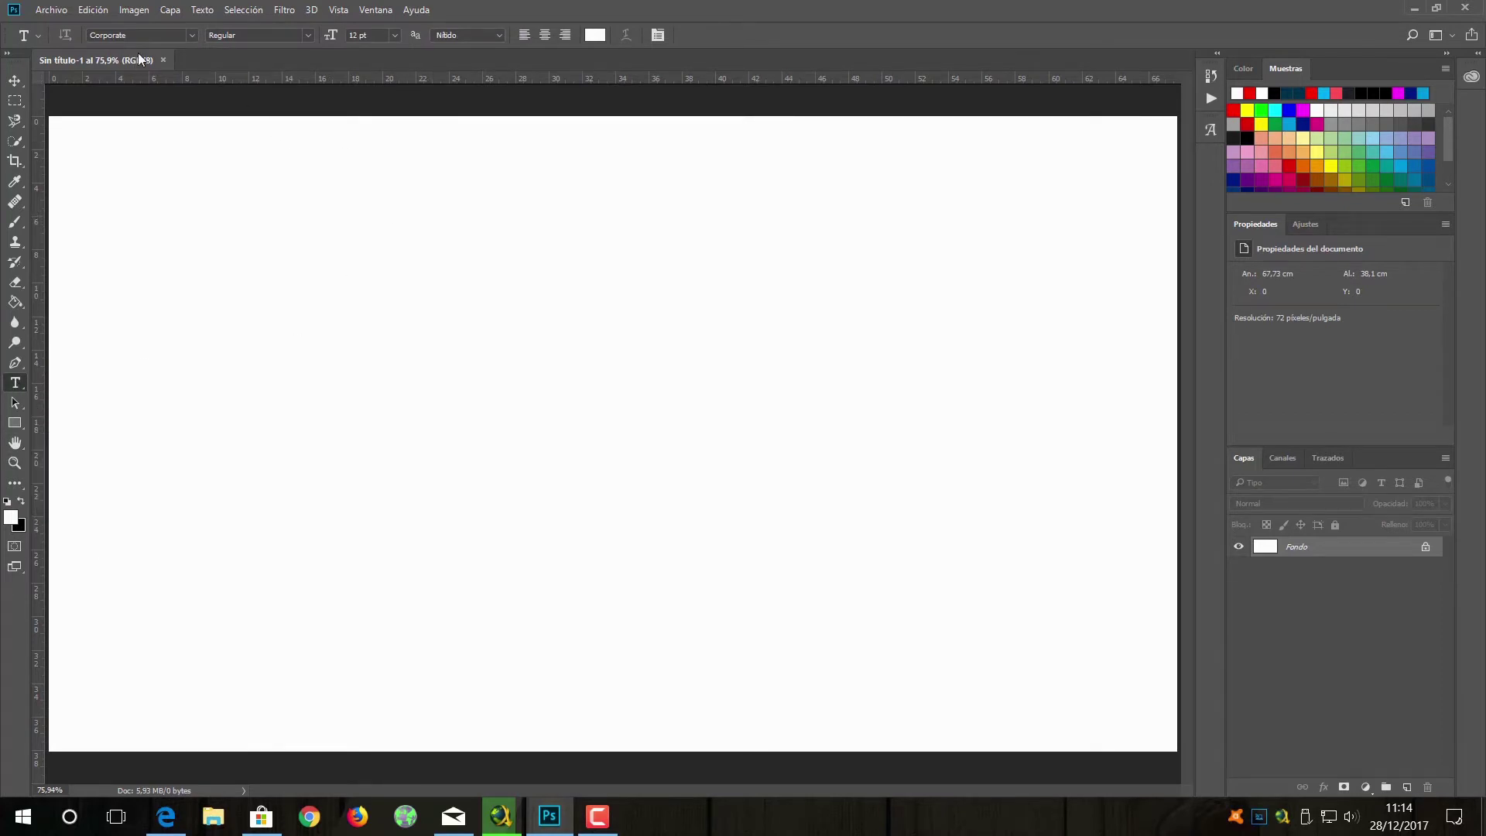
left_click(146, 34)
type("EMOJI")
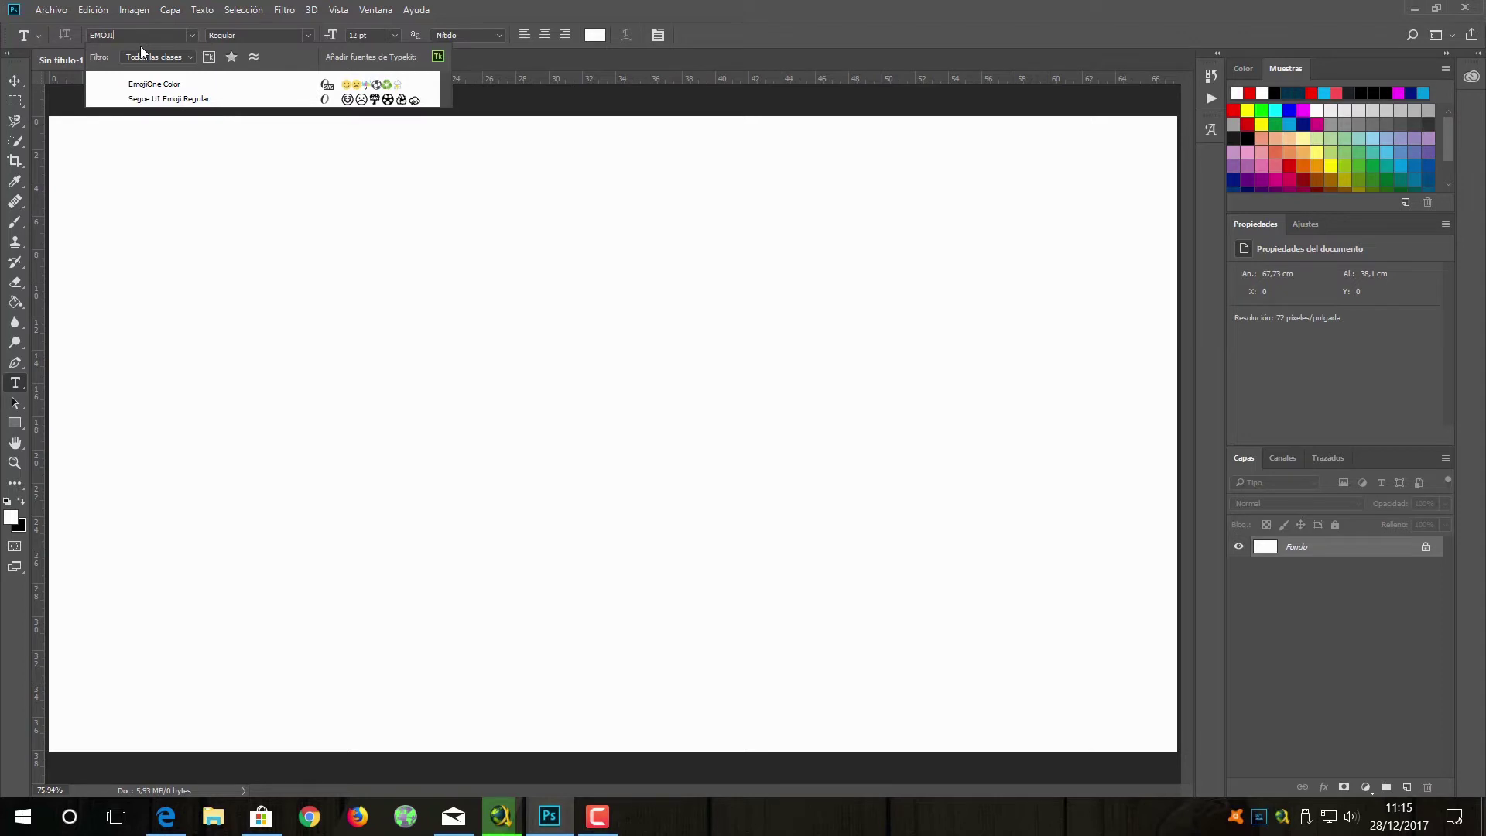
Choose the EmojiOne Color font and draw a paragraph text box near the canvas top-left
left_click(155, 83)
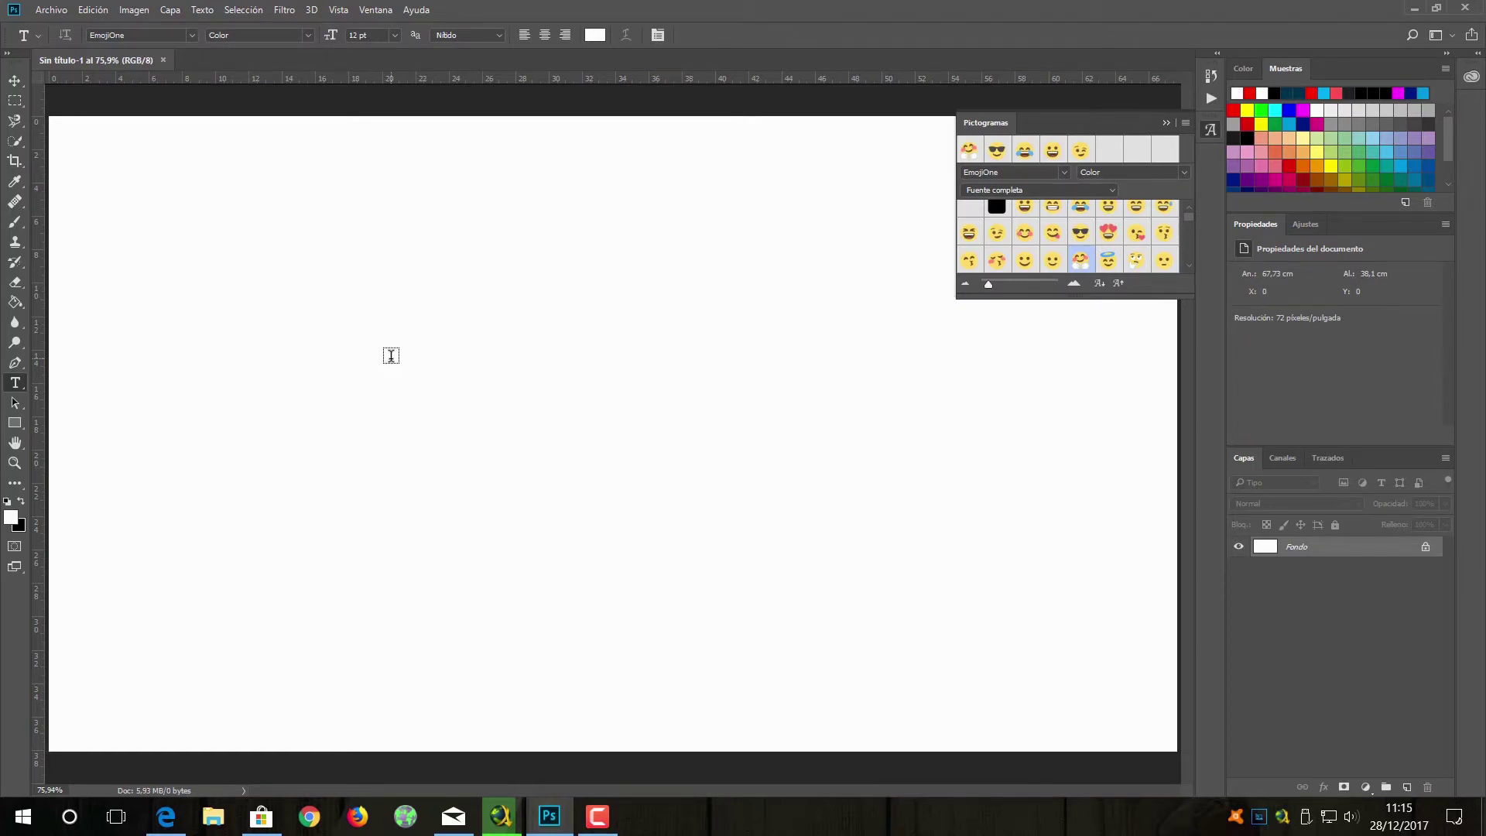
mouse_move(1187, 217)
left_mouse_down()
mouse_move(1189, 231)
mouse_move(1182, 216)
left_mouse_up()
left_click_drag(208, 210, 727, 361)
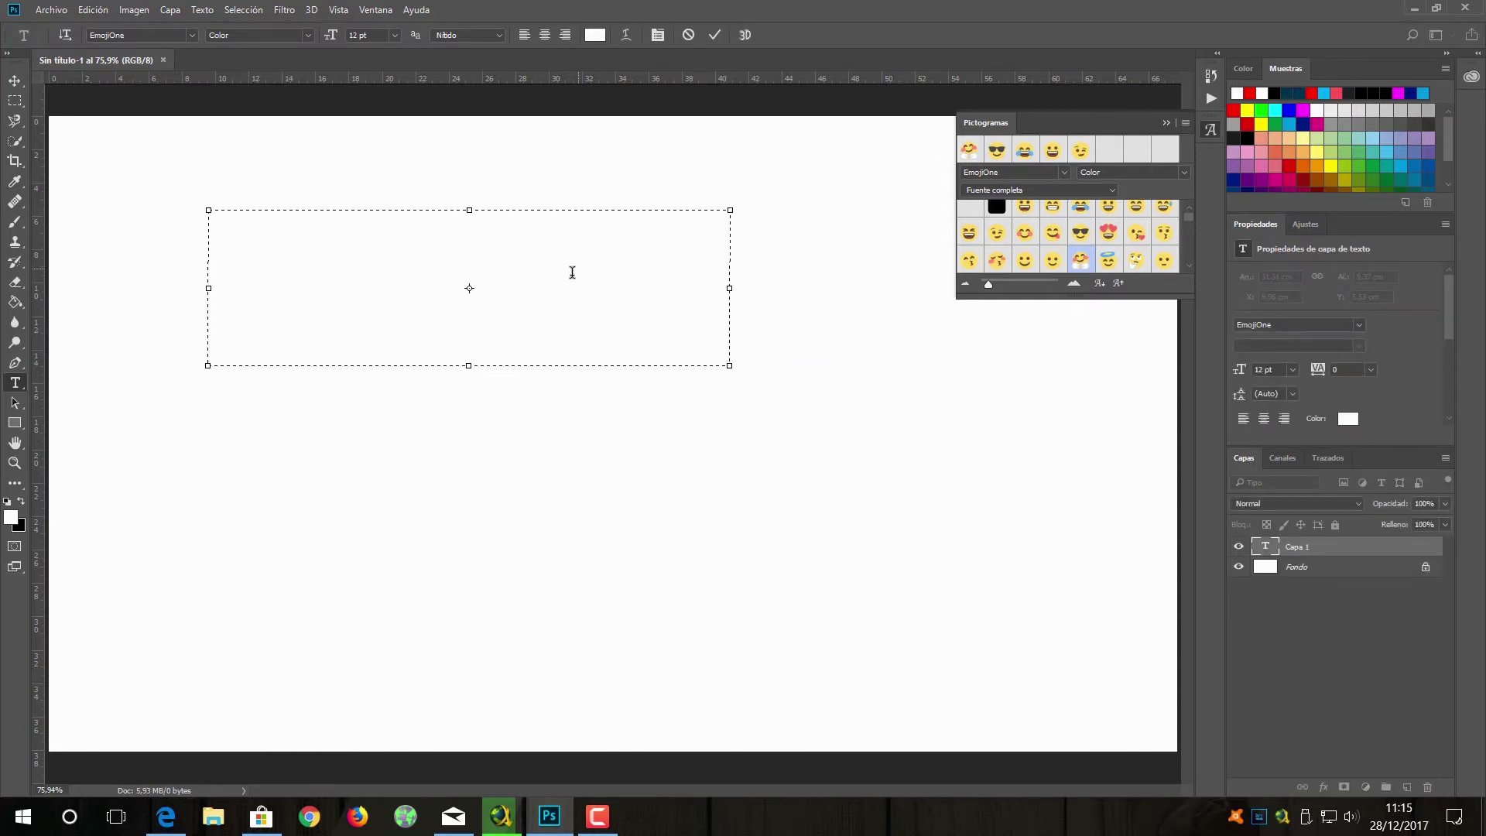
Set the type size to 200 pt
left_click(394, 37)
left_click(428, 333)
left_click(324, 34)
type("200")
key("Return")
Insert the sunglasses, heart-eyes and blowing-kiss emojis from the glyphs panel and commit the text
double_click(1081, 233)
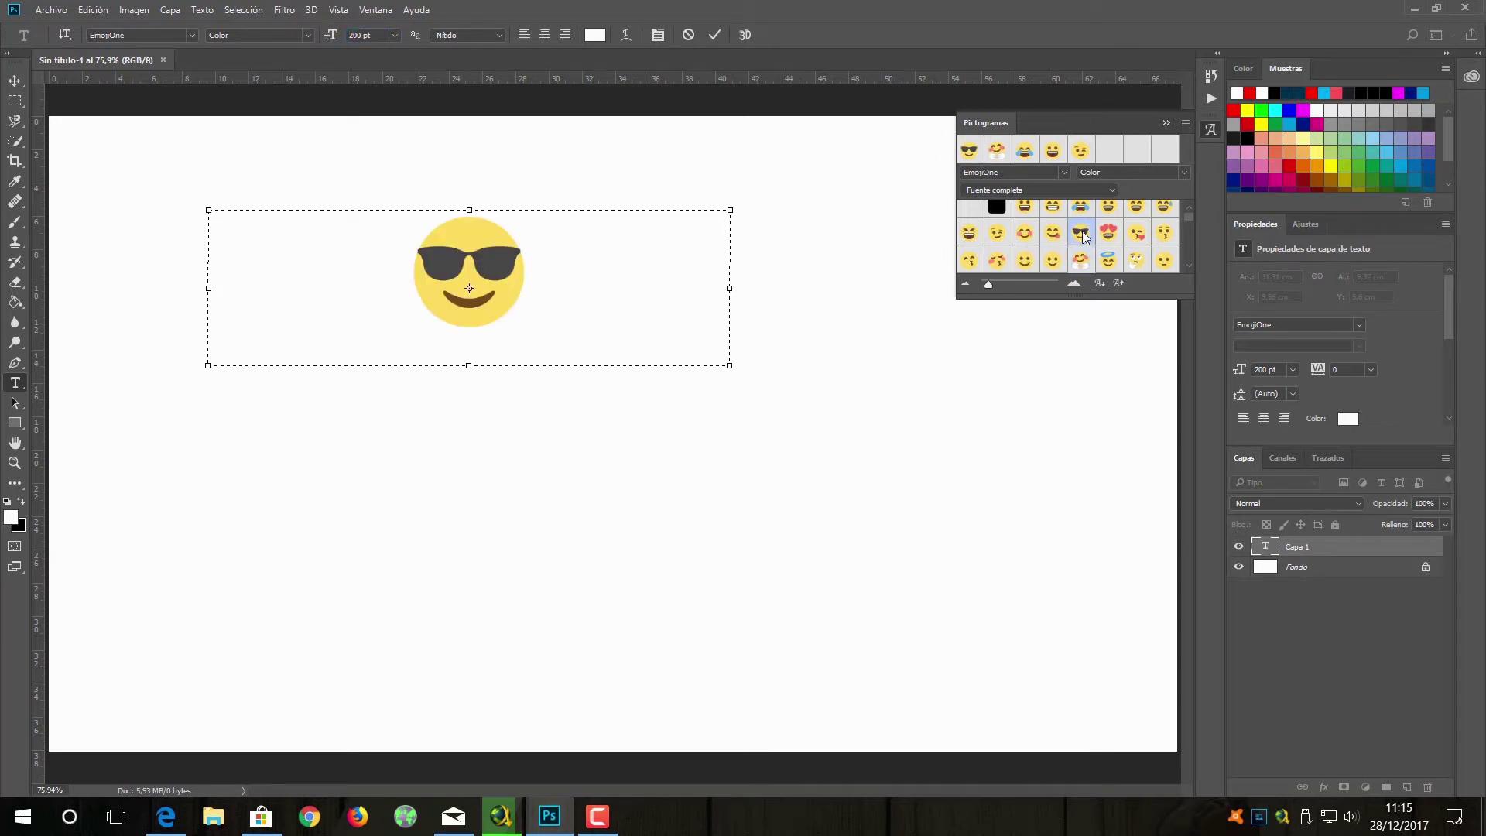
double_click(1109, 234)
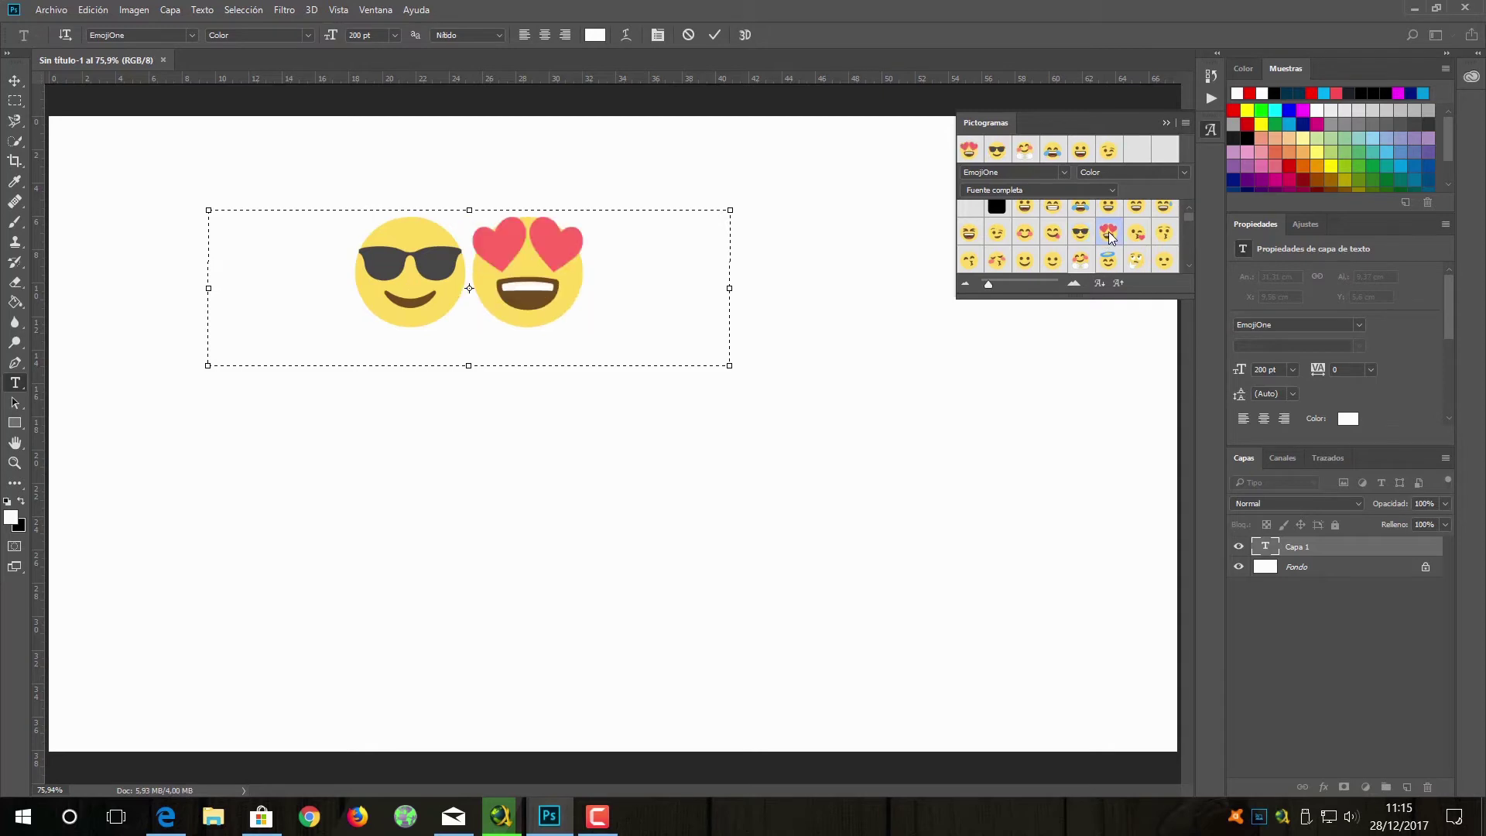
double_click(1136, 234)
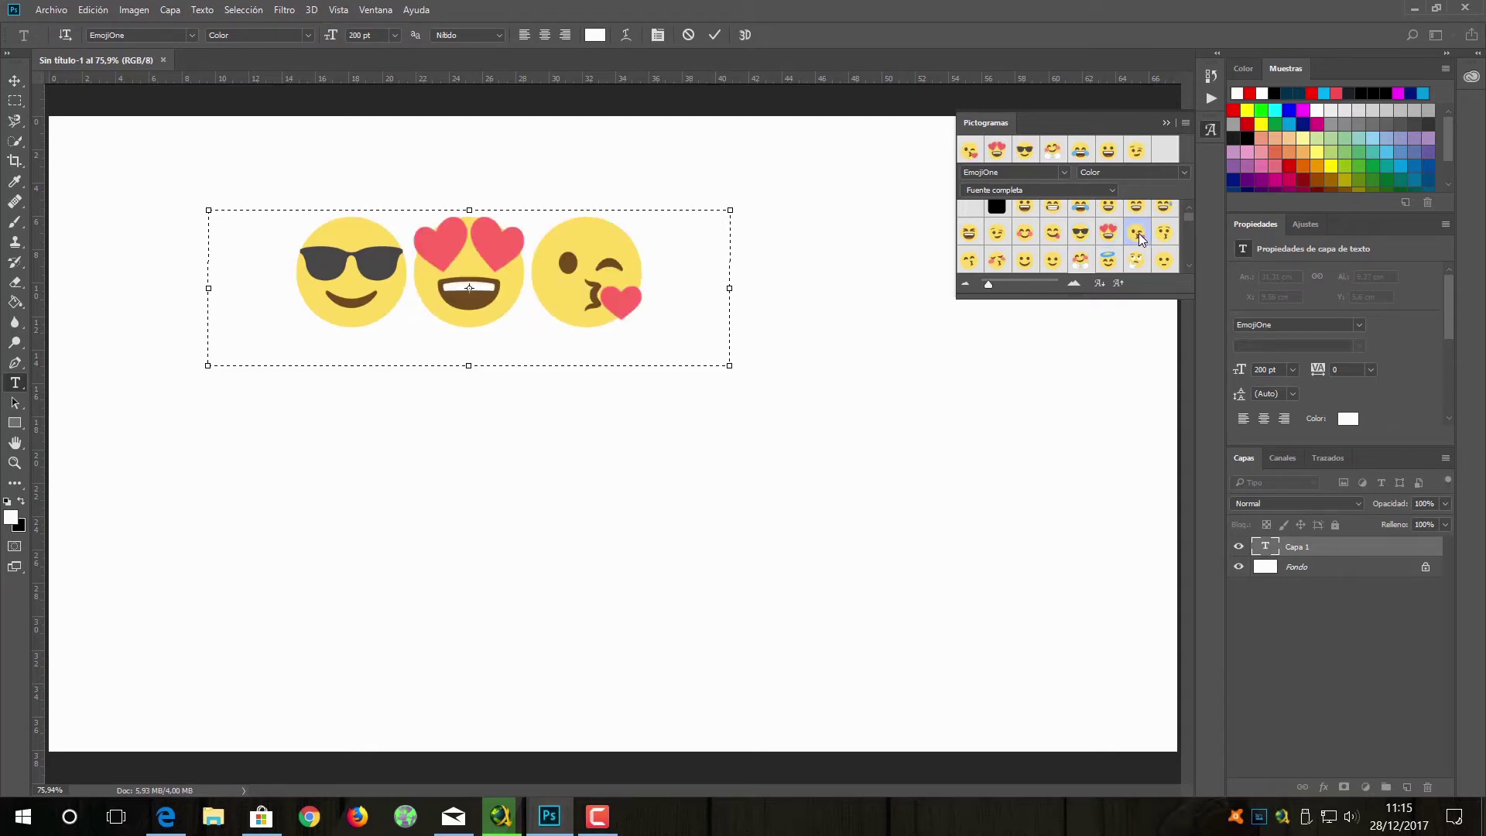
left_click(714, 36)
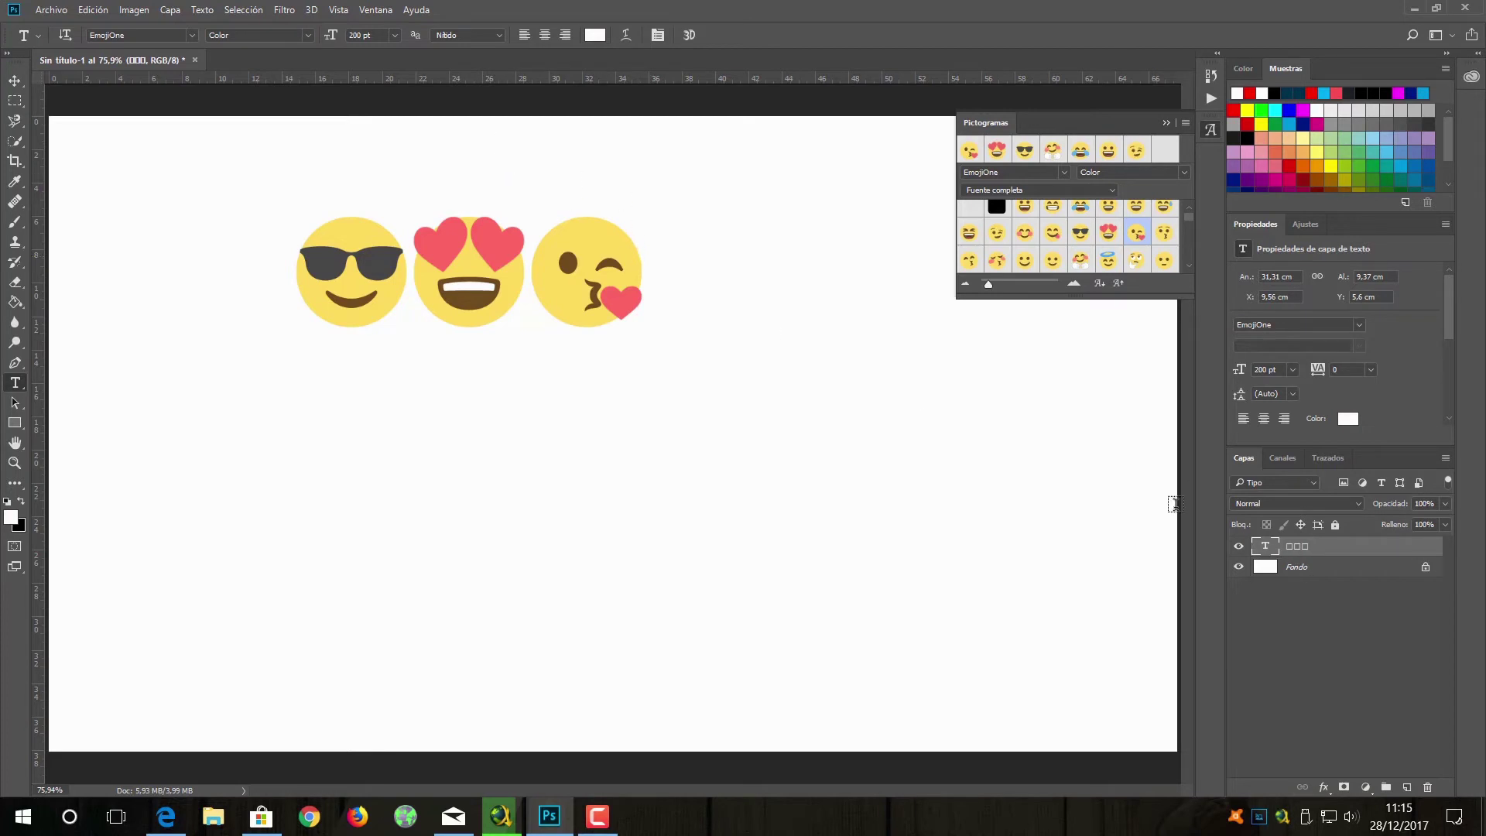
right_click(1307, 552)
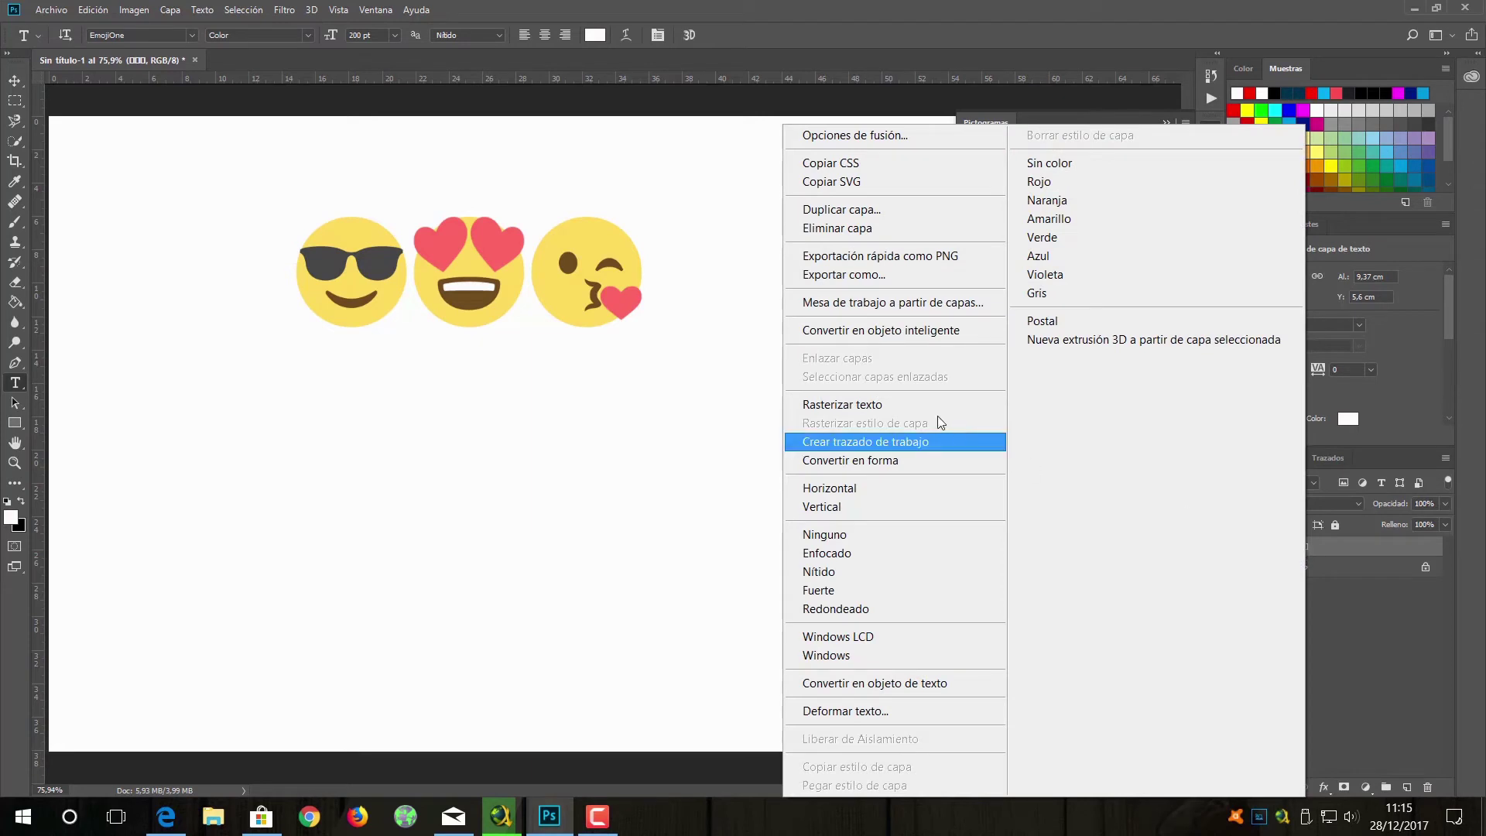
Rasterize the emoji text, then enlarge the row to about 36.31 × 10.76 cm and reposition it
left_click(900, 404)
left_click(15, 80)
mouse_move(642, 325)
left_mouse_down()
mouse_move(819, 420)
mouse_move(819, 374)
left_mouse_up()
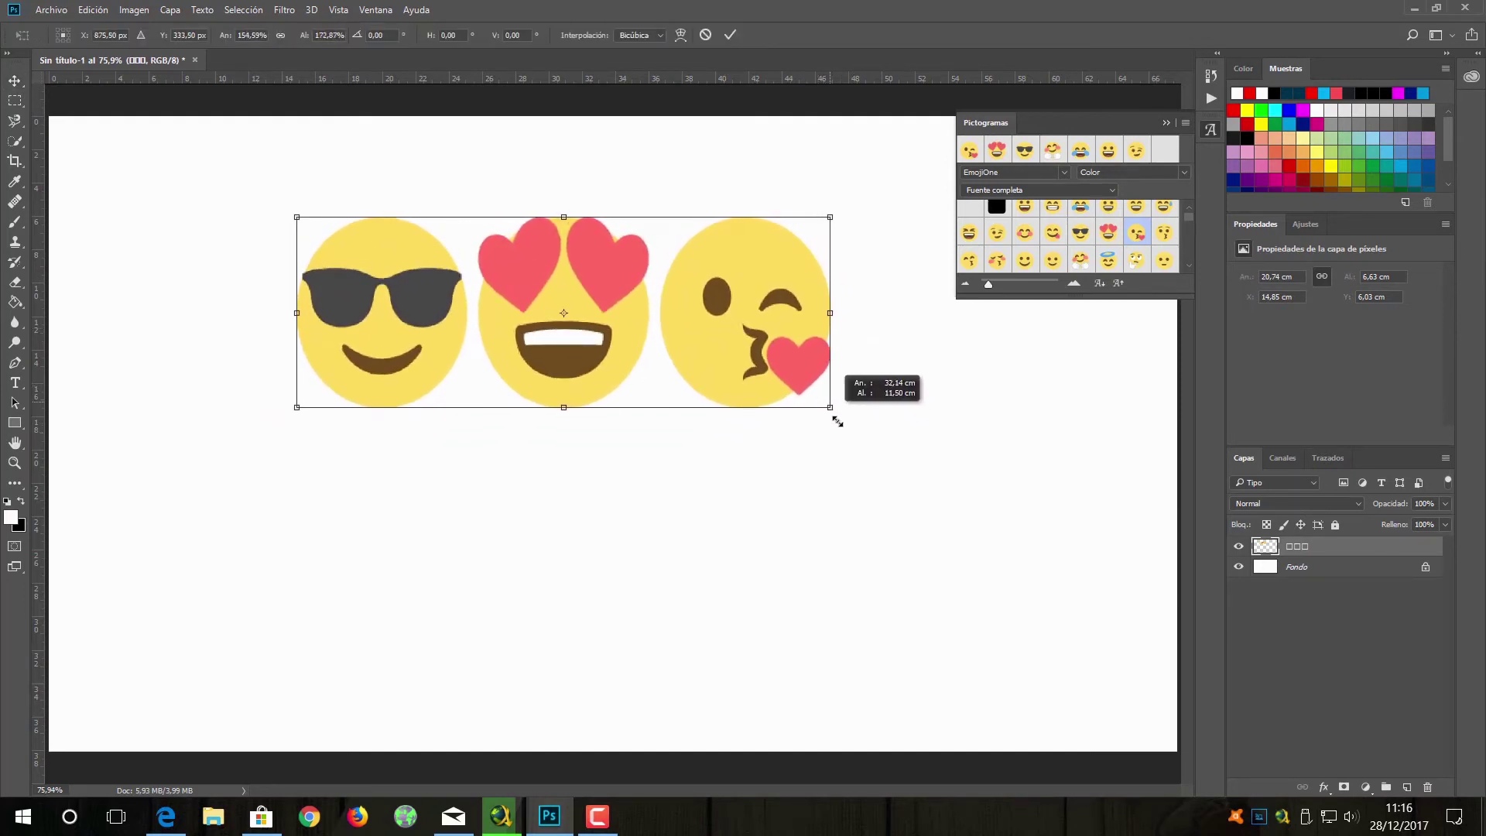
left_click_drag(817, 373, 933, 395)
mouse_move(561, 245)
left_mouse_down()
mouse_move(557, 282)
mouse_move(559, 250)
left_mouse_up()
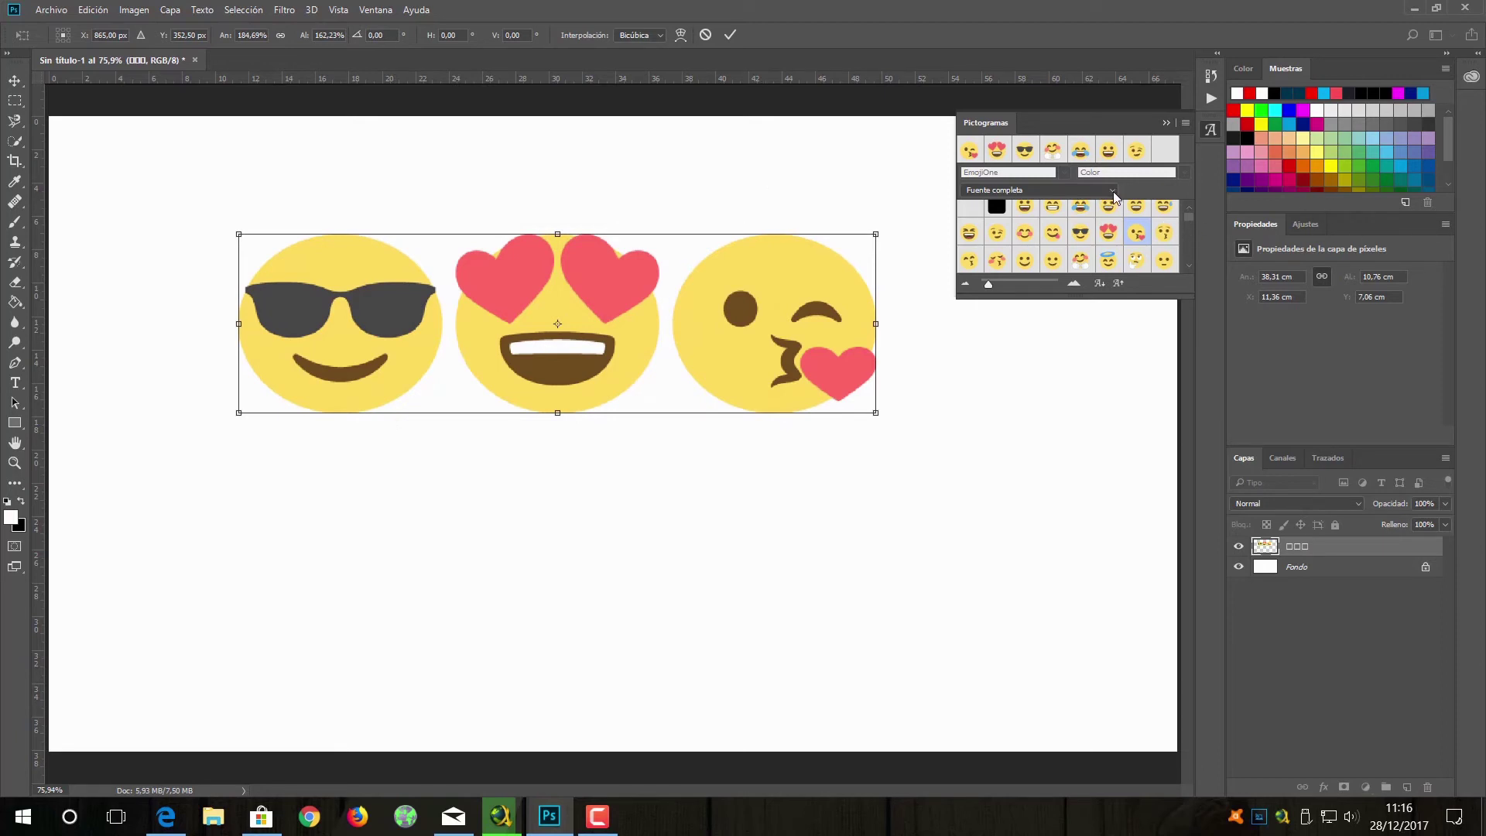
left_click(730, 35)
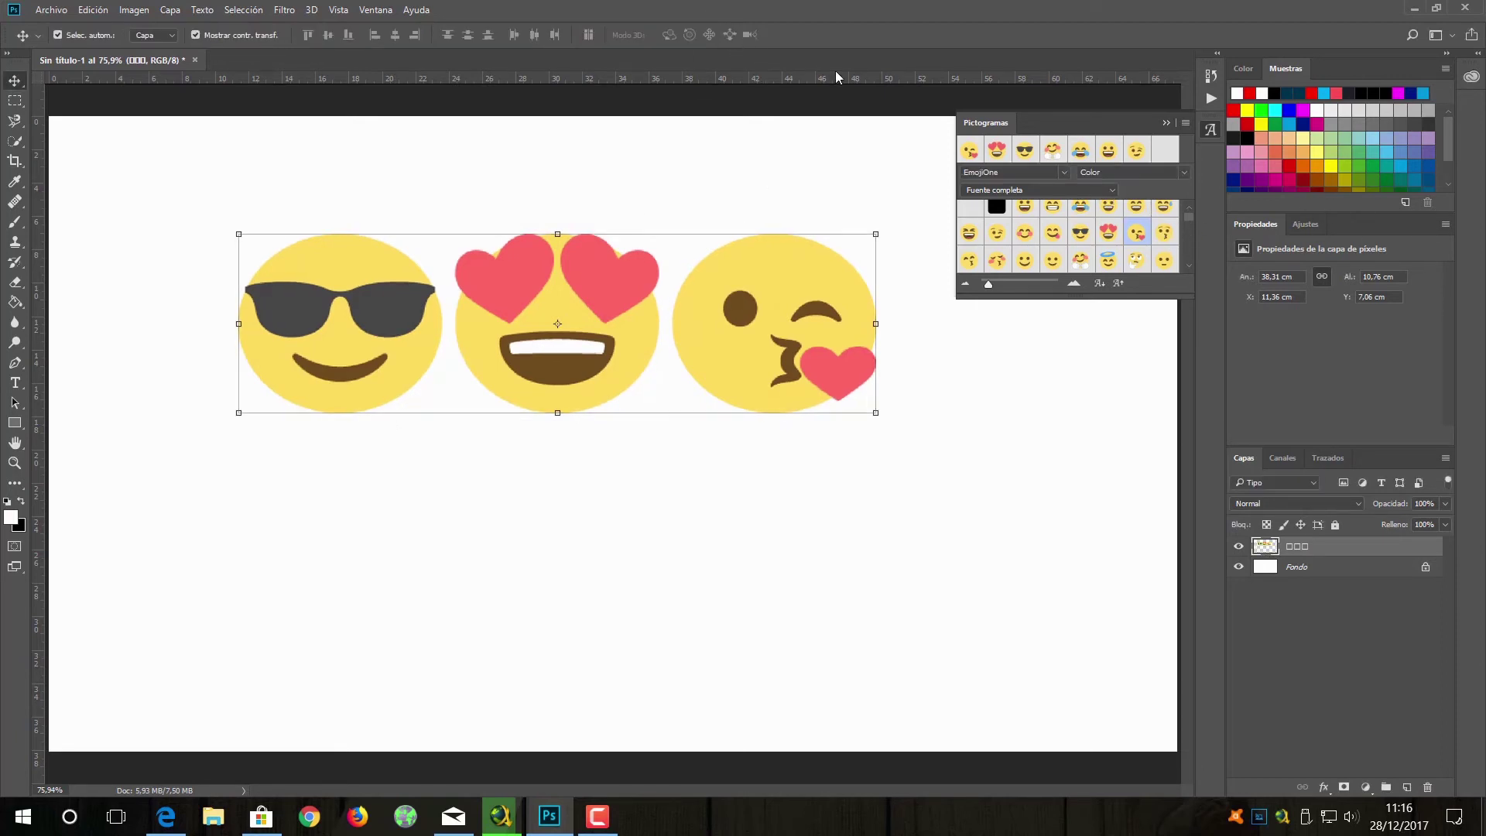
left_click(1108, 190)
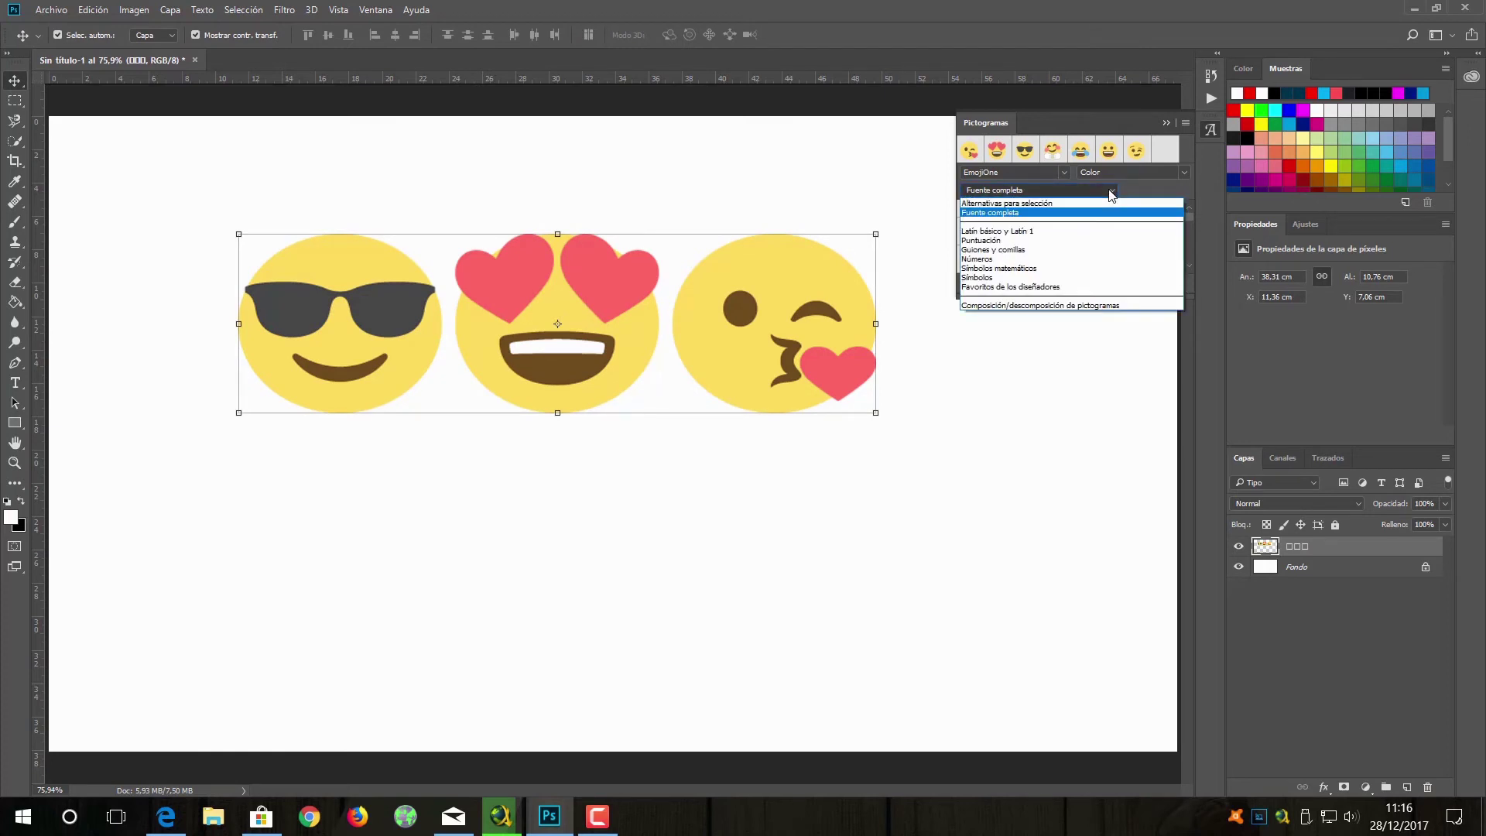
left_click(1112, 193)
left_click_drag(1189, 223, 1182, 220)
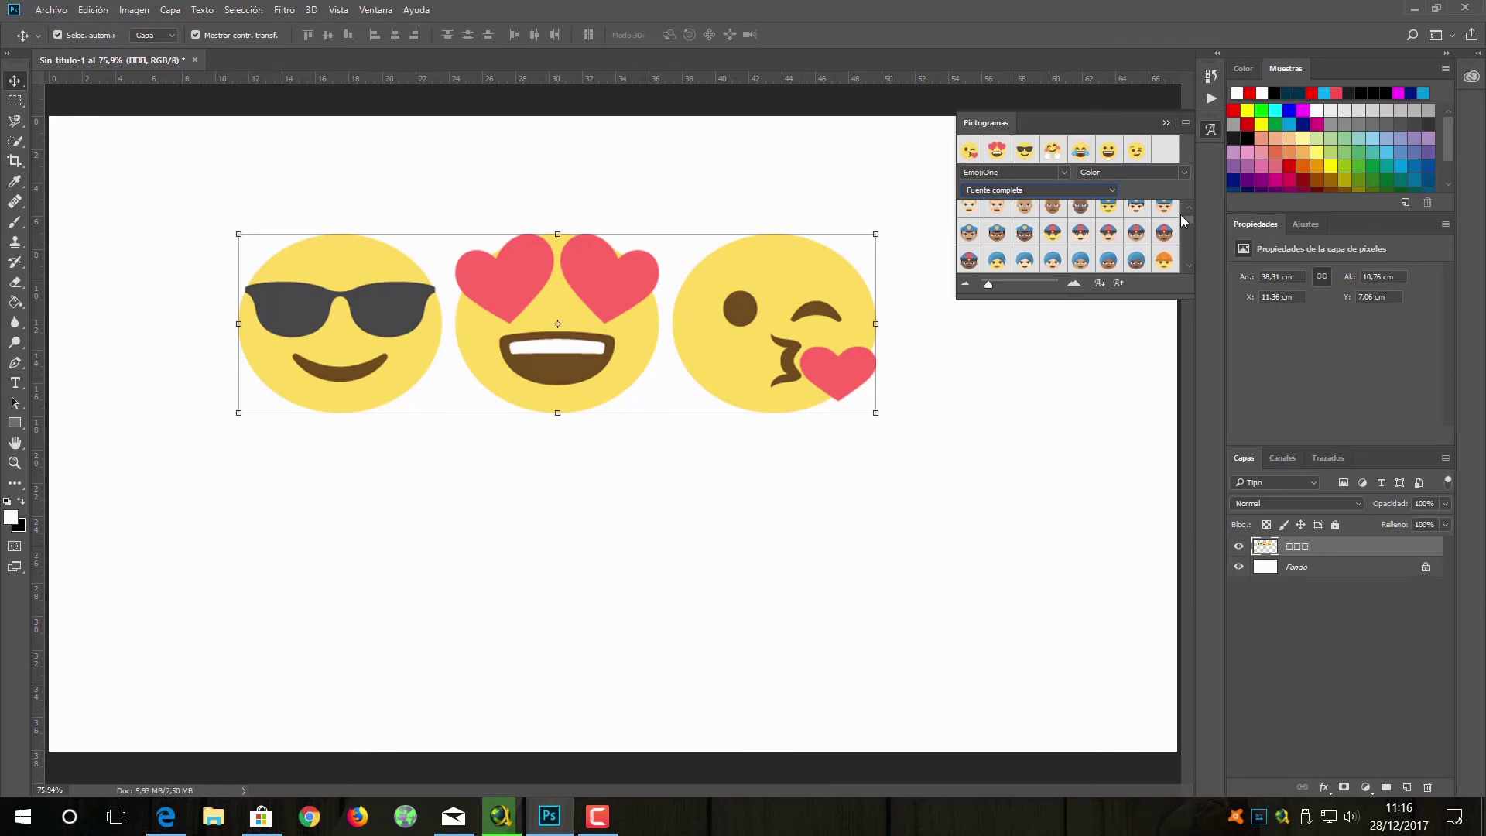
left_click(1066, 180)
left_click(1067, 178)
scroll(1190, 228, "down", 2)
scroll(1189, 232, "down", 2)
scroll(1189, 233, "down", 2)
scroll(1188, 228, "down", 2)
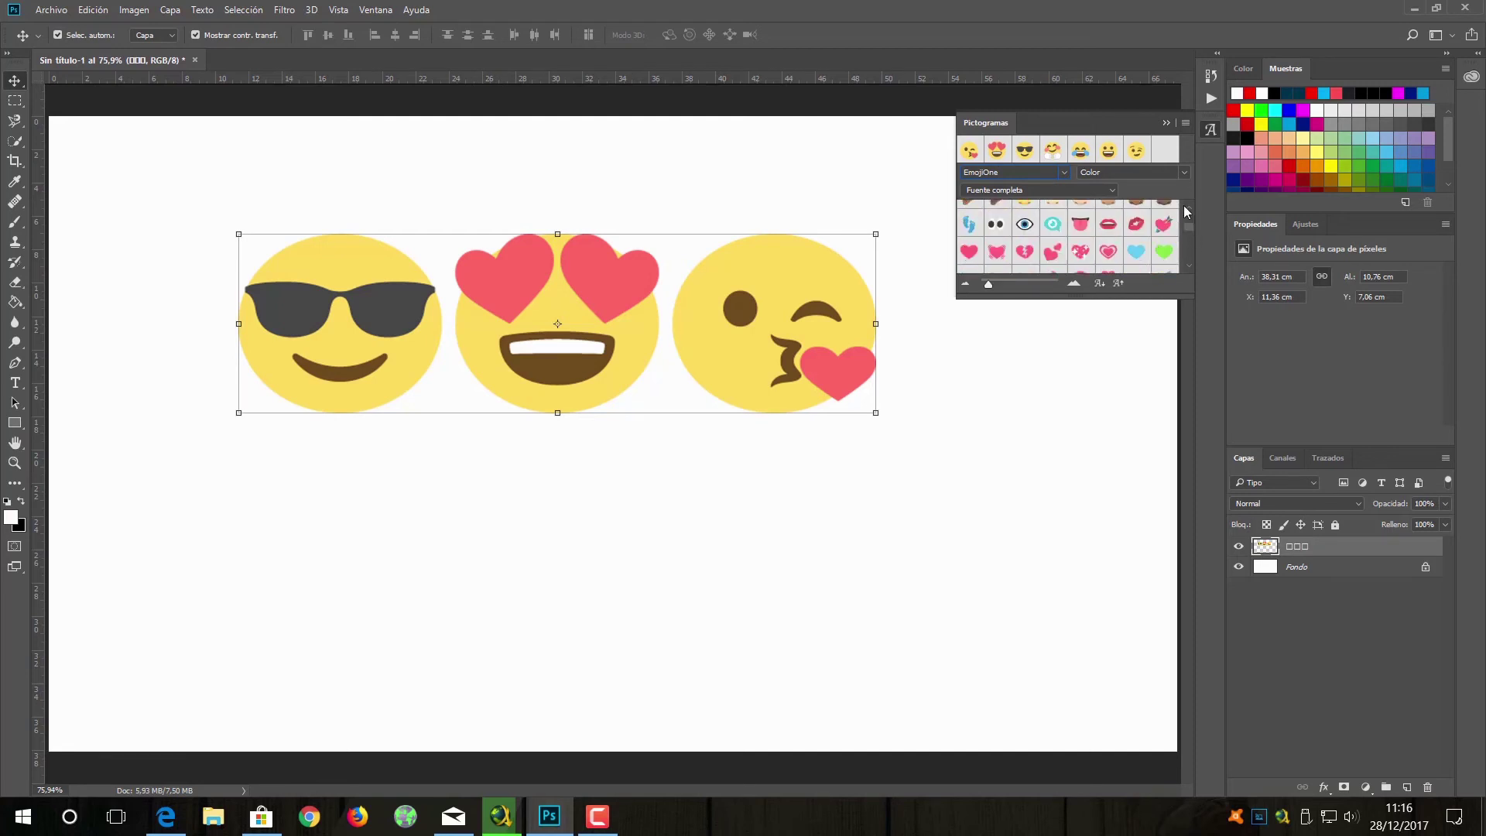